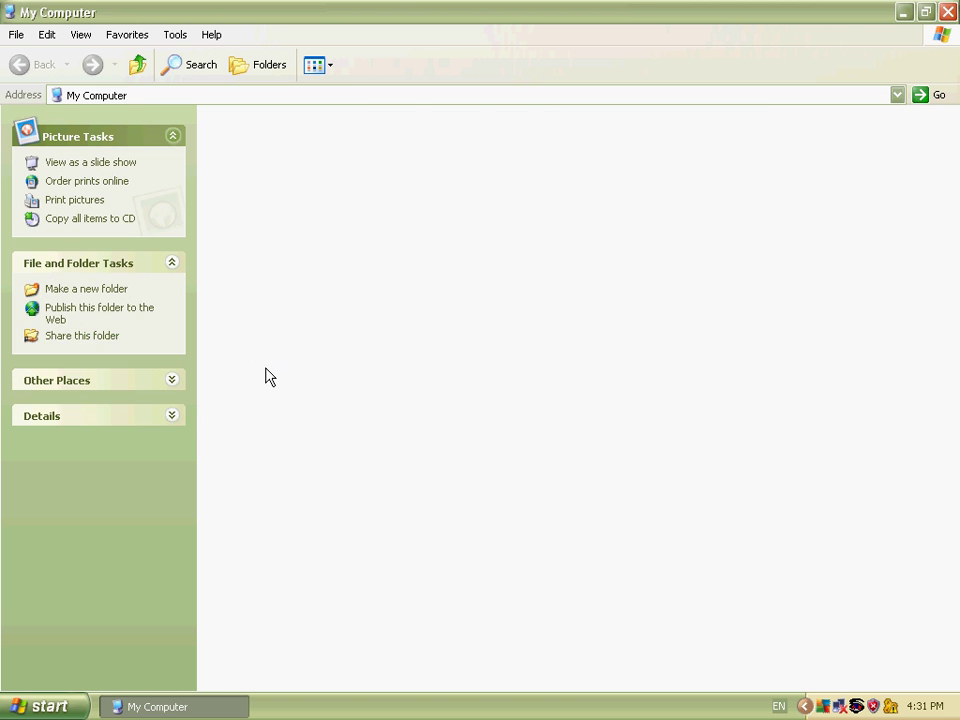
# Step: Open the 2_2 image from the pictures folder on drive F: in Paint
pyautogui.click(724, 199)
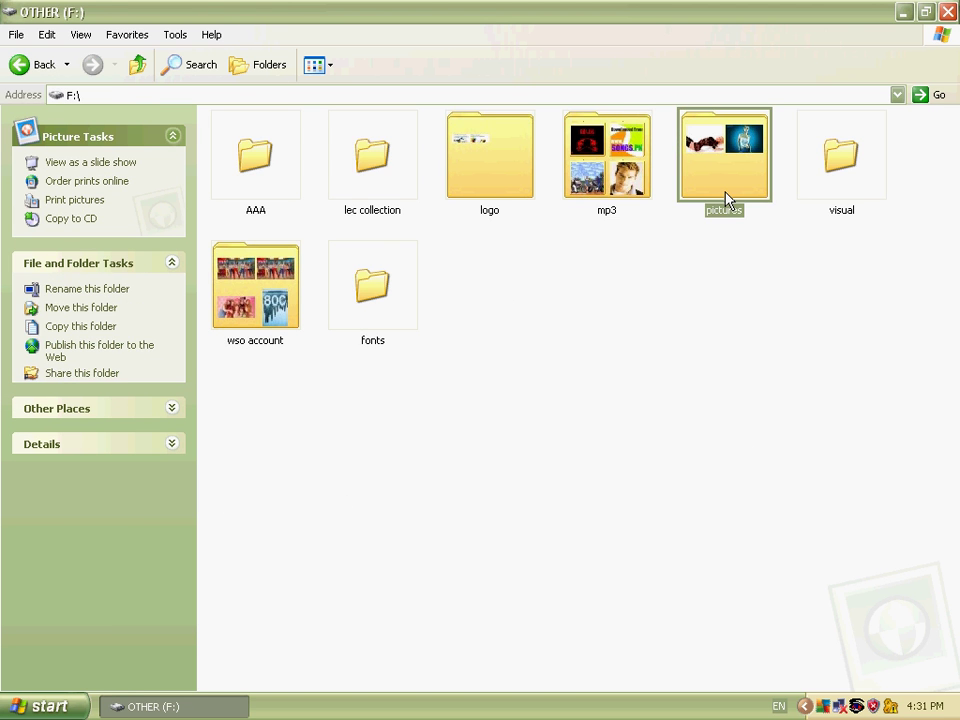
pyautogui.doubleClick(724, 199)
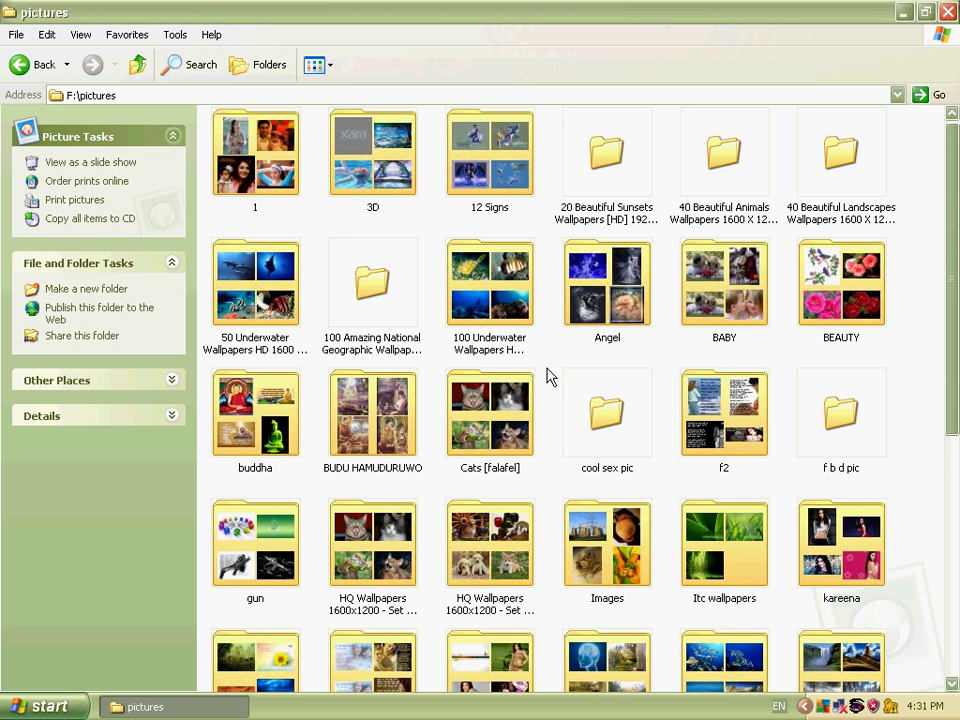
pyautogui.scroll(-5, 534, 377)
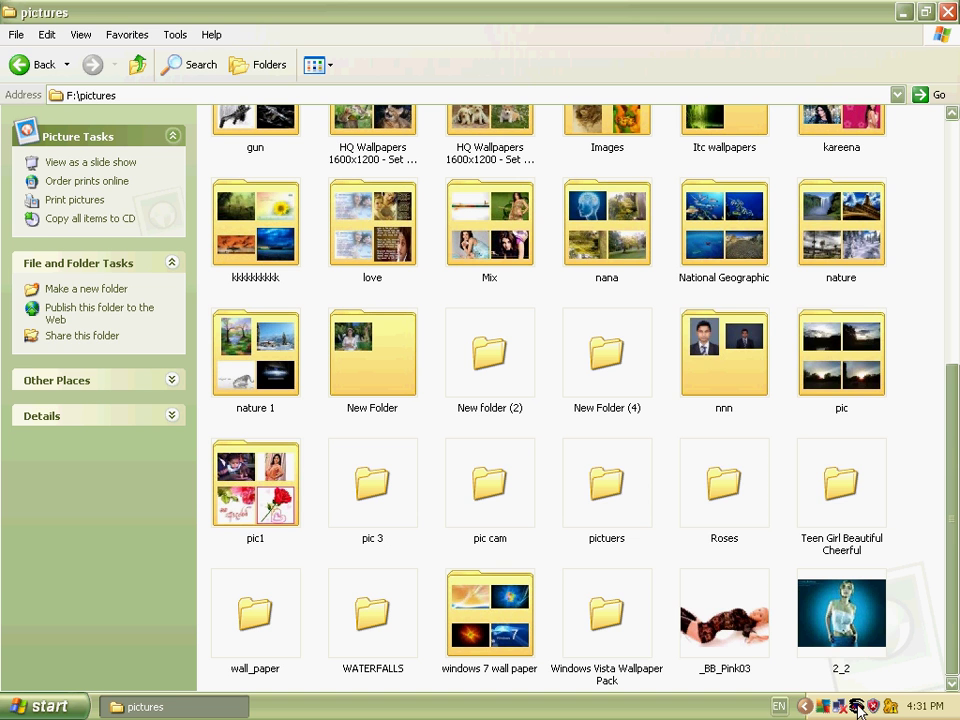
pyautogui.rightClick(874, 645)
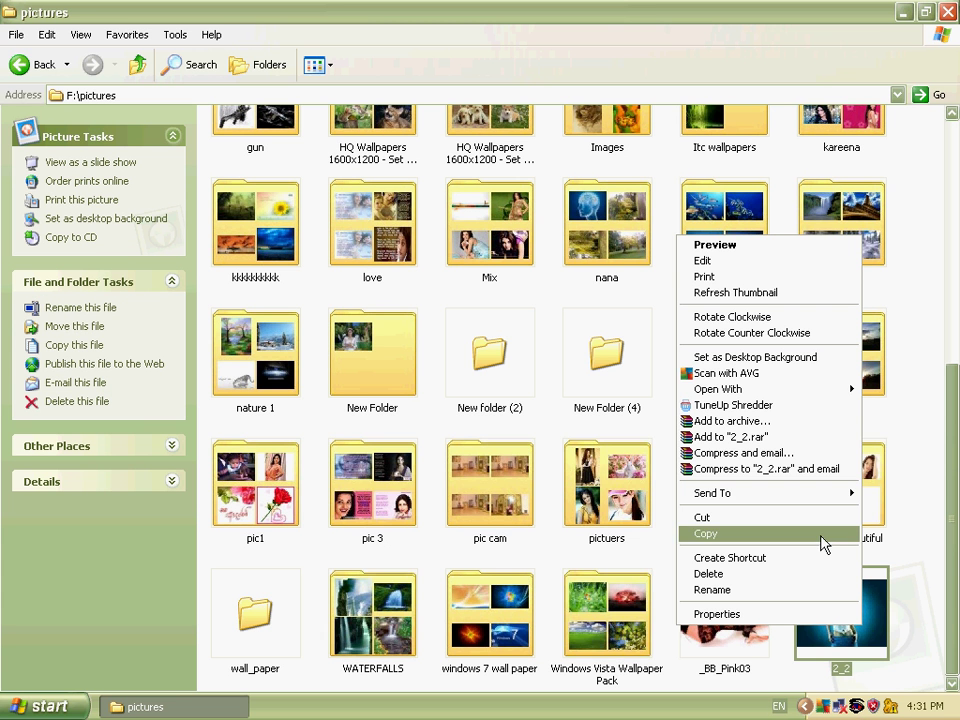
pyautogui.moveTo(820, 390)
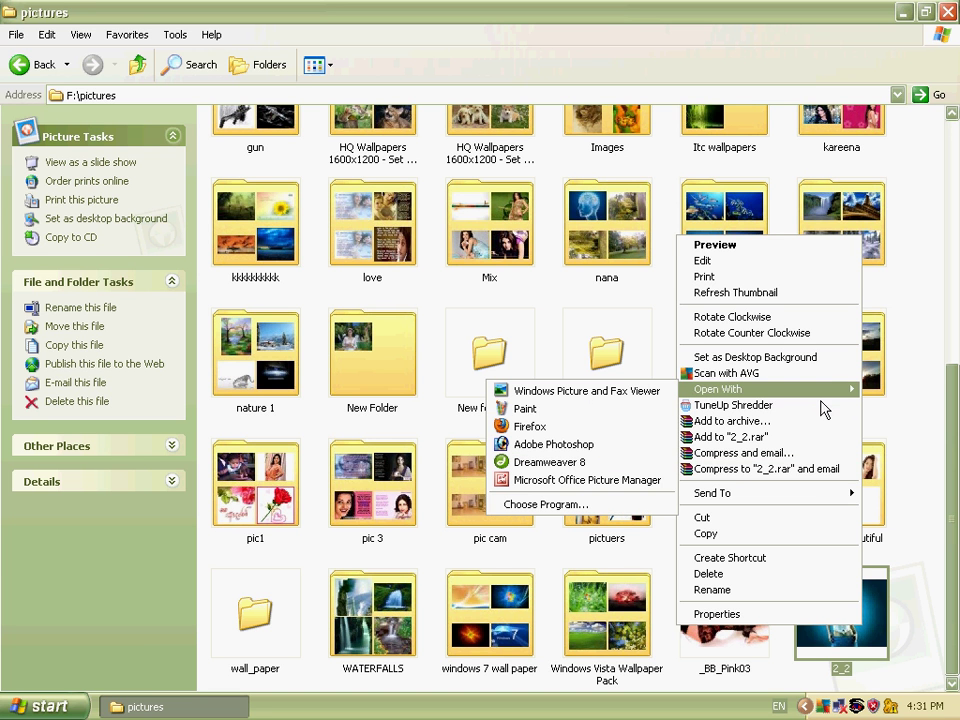
pyautogui.click(589, 416)
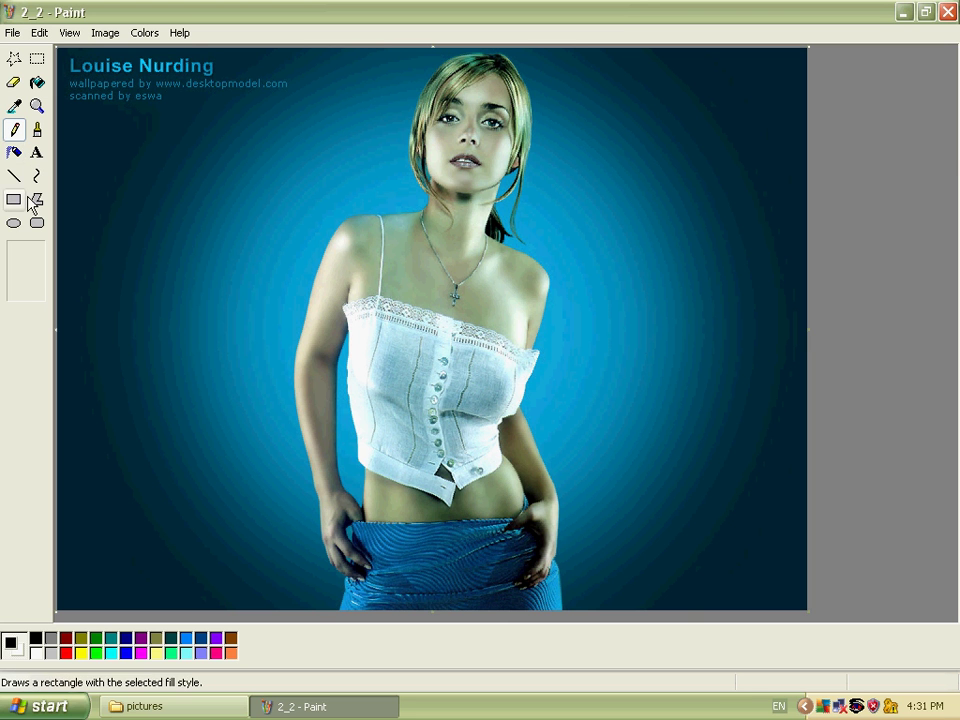
# Step: Spray scattered bright pink Airbrush marks over the blue background on both sides of the woman
pyautogui.click(223, 655)
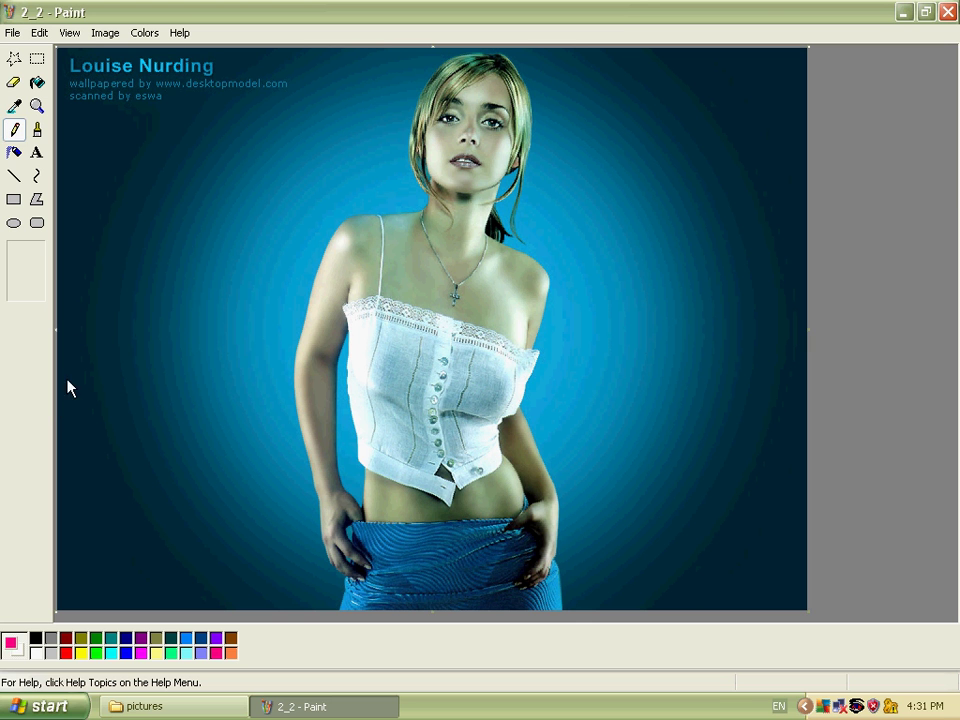
pyautogui.click(14, 152)
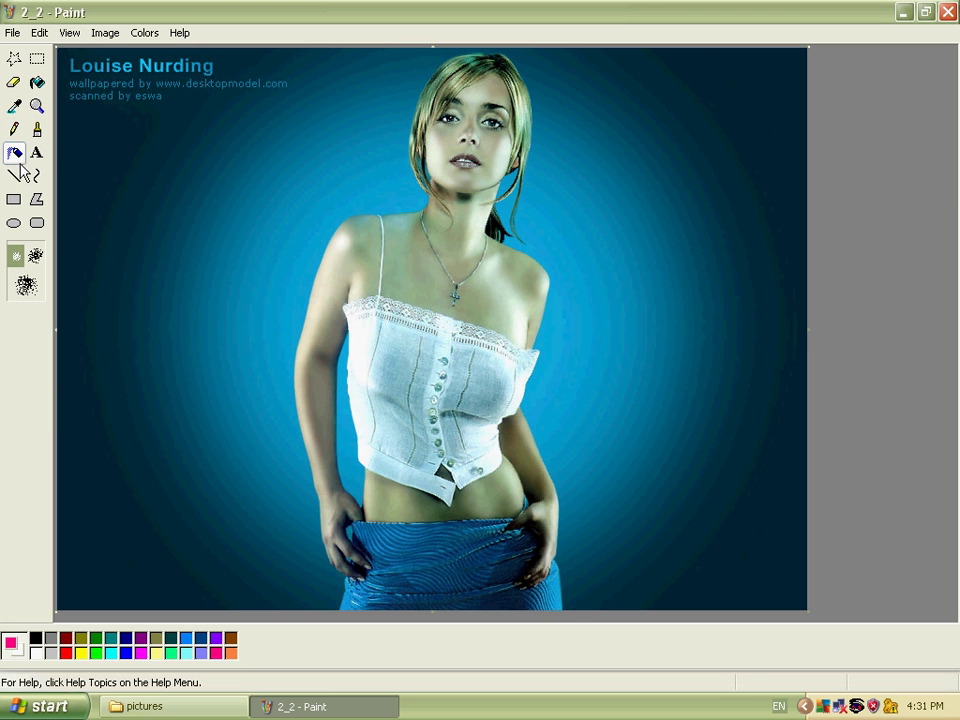
pyautogui.moveTo(300, 153); pyautogui.dragTo(302, 174)
pyautogui.click(240, 187)
pyautogui.click(226, 202)
pyautogui.click(247, 157)
pyautogui.moveTo(232, 236)
pyautogui.mouseDown()
pyautogui.moveTo(243, 268)
pyautogui.moveTo(283, 244)
pyautogui.mouseUp()
pyautogui.moveTo(615, 198)
pyautogui.mouseDown()
pyautogui.moveTo(611, 241)
pyautogui.moveTo(681, 212)
pyautogui.moveTo(682, 151)
pyautogui.moveTo(648, 135)
pyautogui.moveTo(598, 199)
pyautogui.mouseUp()
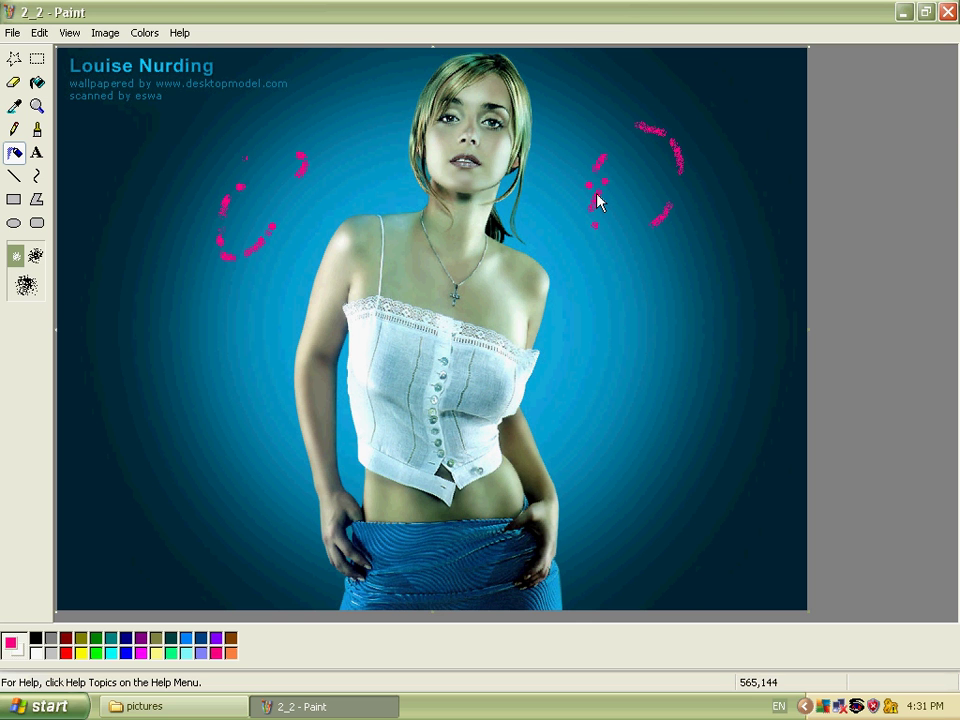
pyautogui.click(620, 288)
pyautogui.moveTo(700, 305)
pyautogui.mouseDown()
pyautogui.moveTo(740, 356)
pyautogui.moveTo(707, 405)
pyautogui.mouseUp()
pyautogui.moveTo(619, 298); pyautogui.dragTo(621, 355)
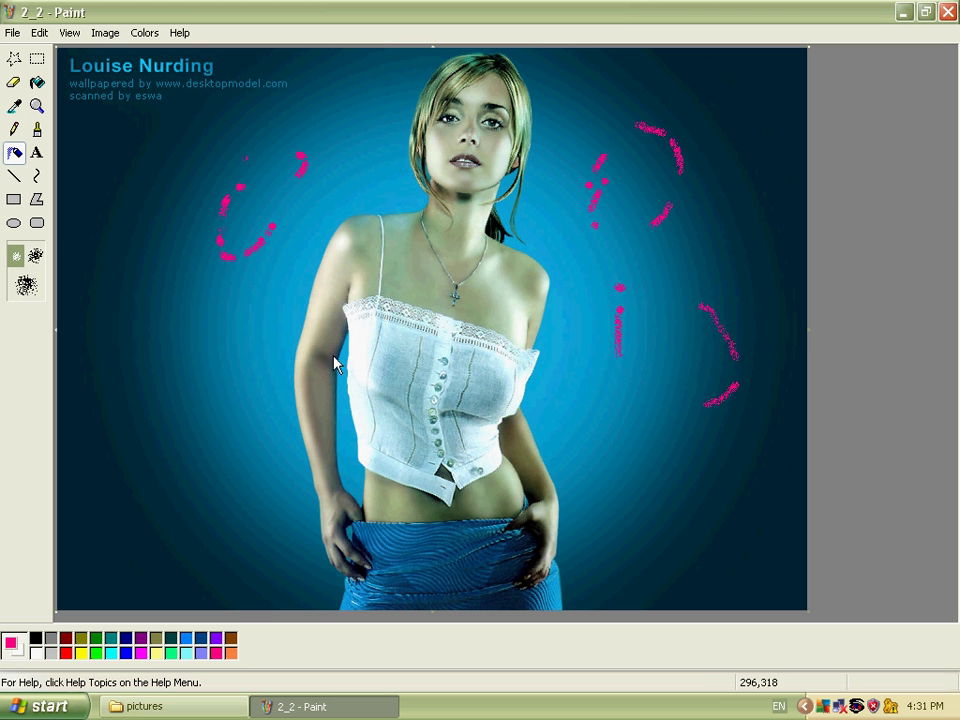
pyautogui.moveTo(172, 340); pyautogui.dragTo(205, 405)
pyautogui.moveTo(205, 450); pyautogui.dragTo(150, 456)
pyautogui.moveTo(105, 398); pyautogui.dragTo(104, 326)
pyautogui.moveTo(185, 313)
pyautogui.mouseDown()
pyautogui.moveTo(232, 347)
pyautogui.moveTo(287, 272)
pyautogui.mouseUp()
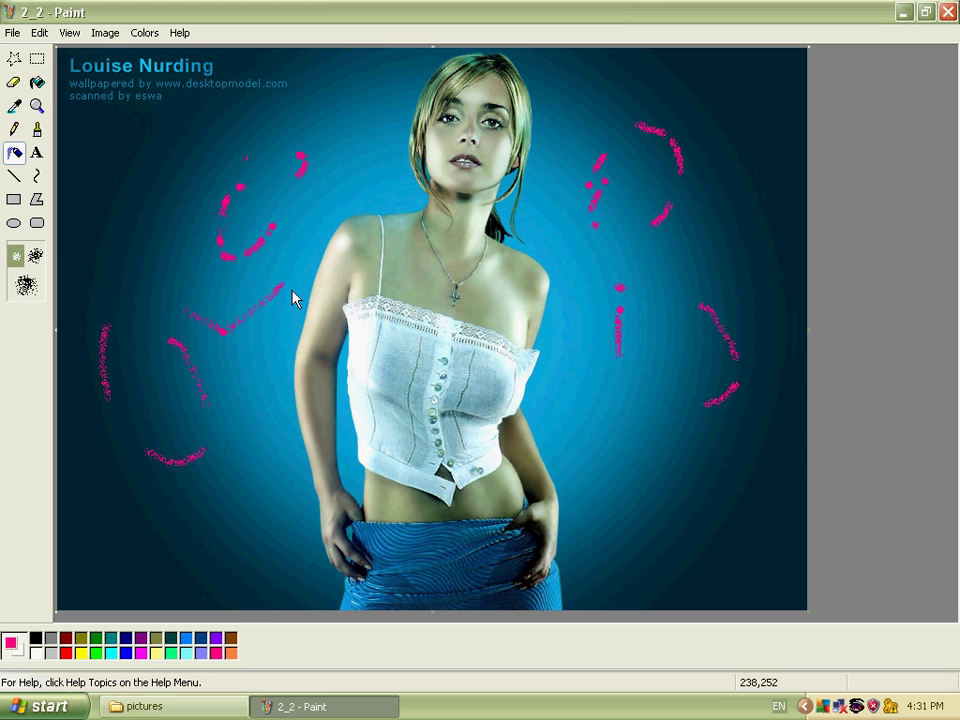
# Step: Add a text box about 254 by 99 pixels below the picture's caption and enter "amdtdftft ygygyugyu" in it
pyautogui.click(44, 162)
pyautogui.moveTo(116, 113); pyautogui.dragTo(125, 119)
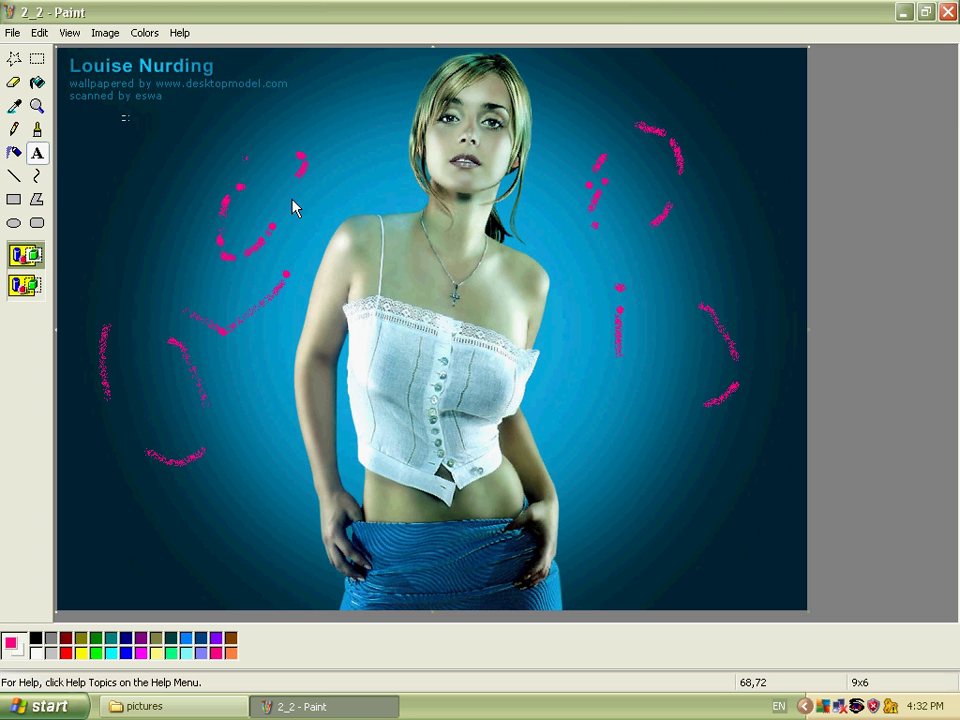
pyautogui.moveTo(295, 207); pyautogui.dragTo(359, 208)
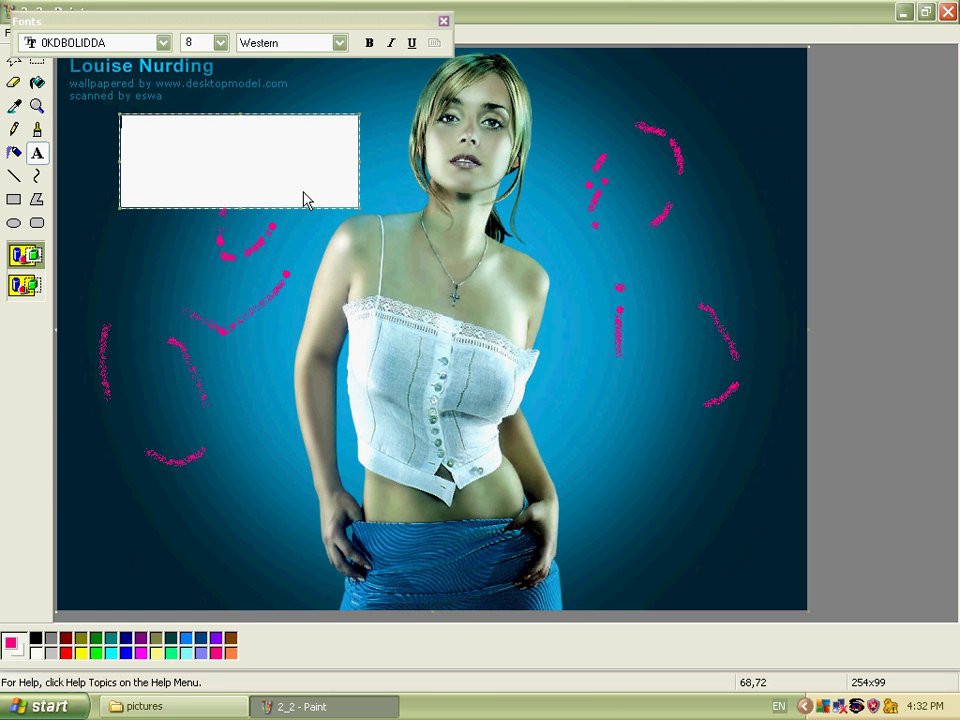
pyautogui.write('aldkaod fudaokdu')
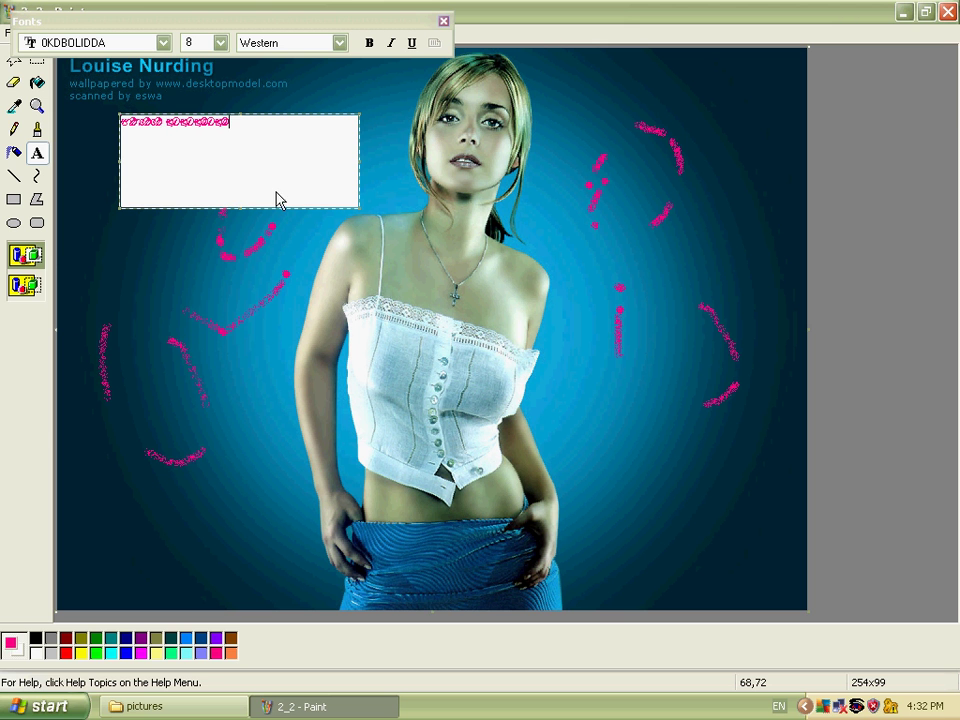
# Step: Set the text's font to Verdana and add the lines "yguy7y" and "ytguyg" below the first line
pyautogui.click(168, 43)
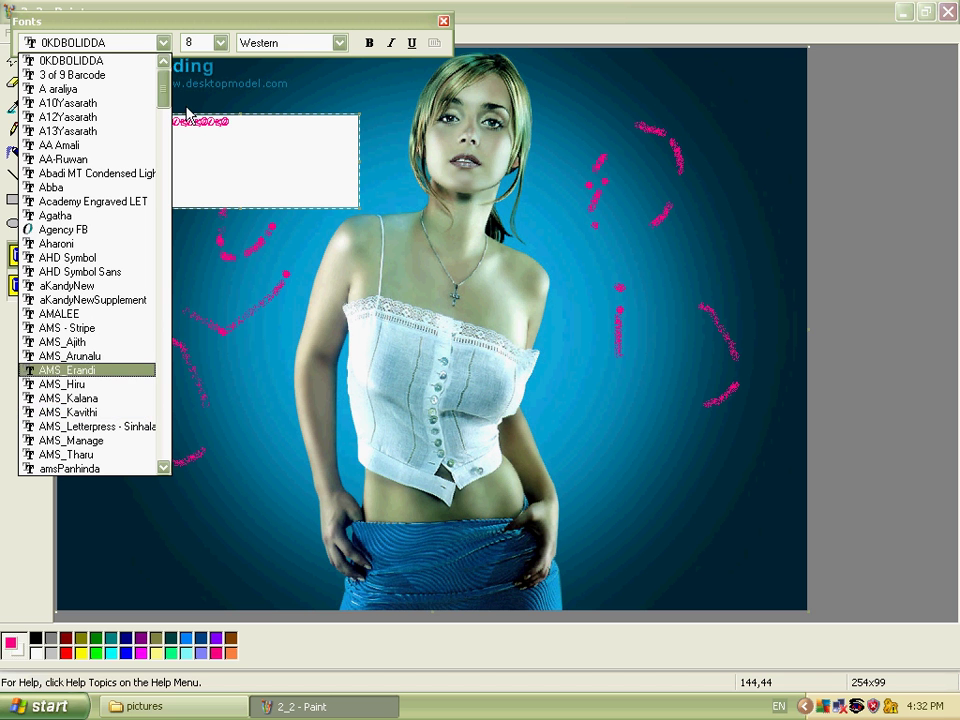
pyautogui.click(160, 325)
pyautogui.moveTo(160, 325); pyautogui.dragTo(165, 463)
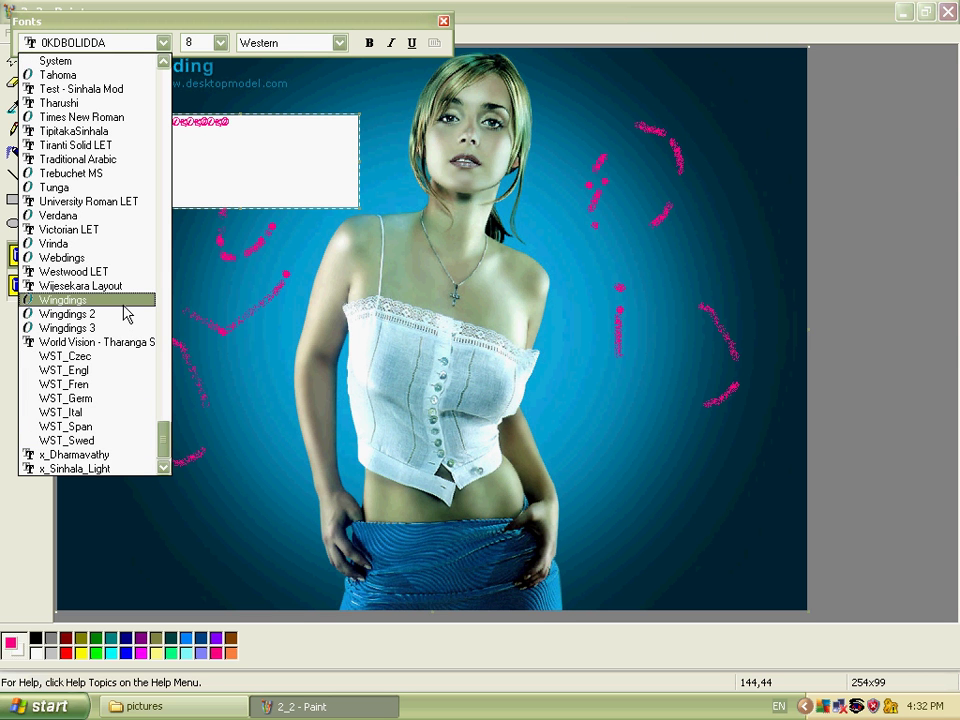
pyautogui.click(123, 218)
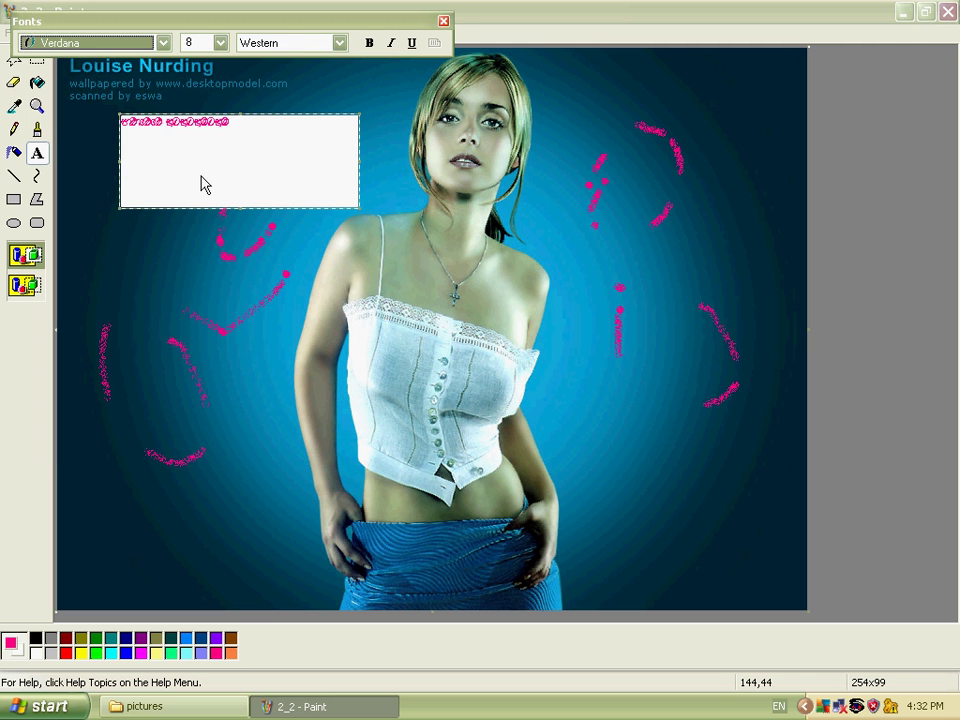
pyautogui.click(263, 152)
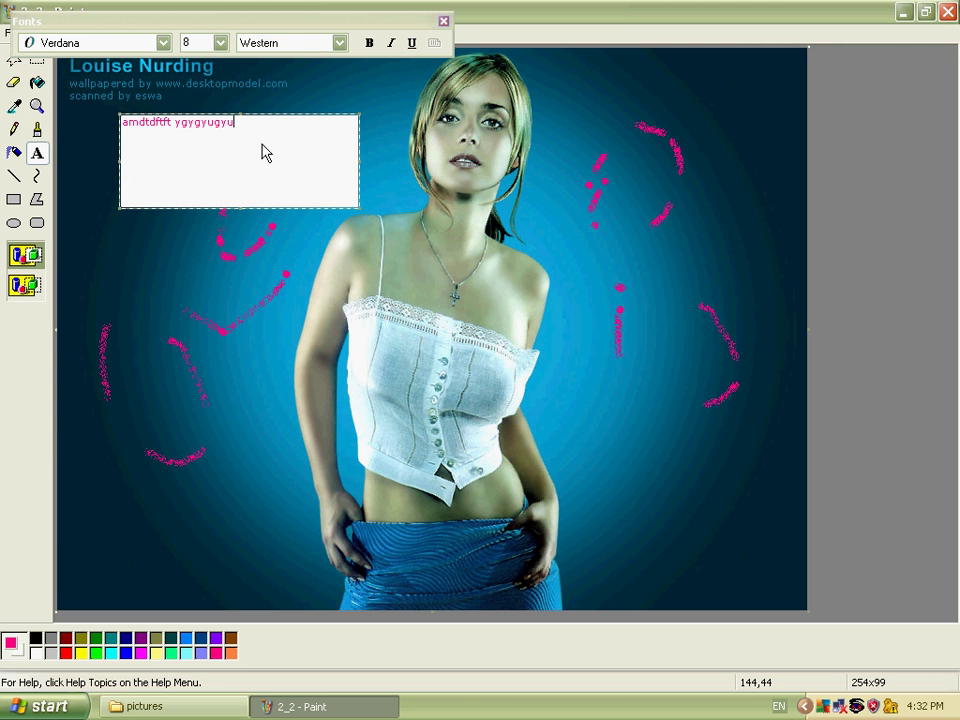
pyautogui.write('yguy7y ')
pyautogui.write('ytguyg')
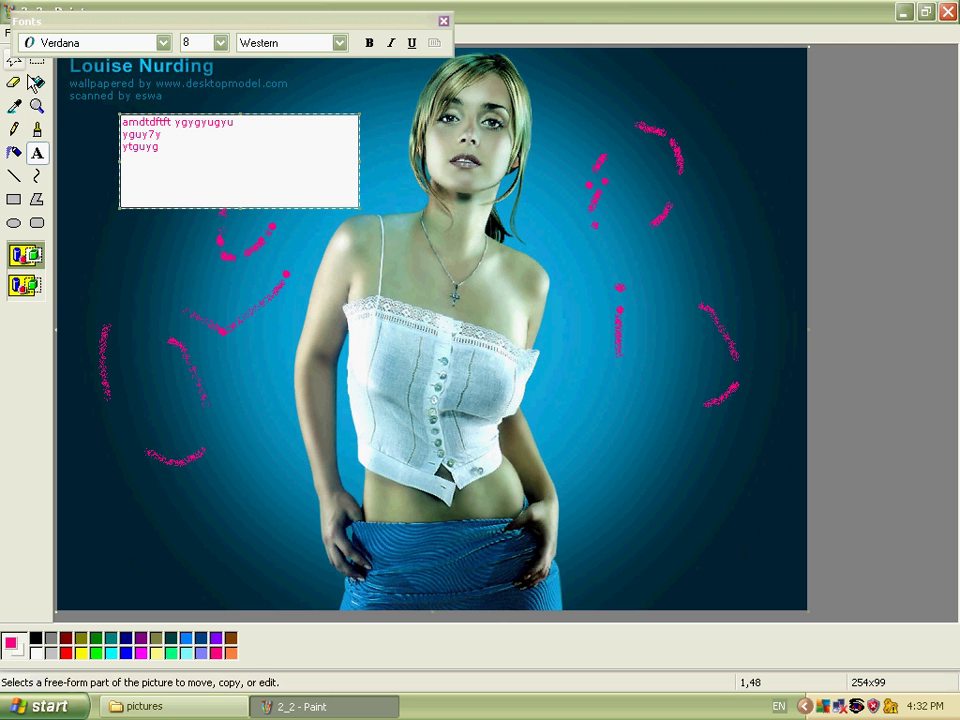
# Step: Make a free-form selection of the dark background area below the text box, without editing it
pyautogui.click(16, 62)
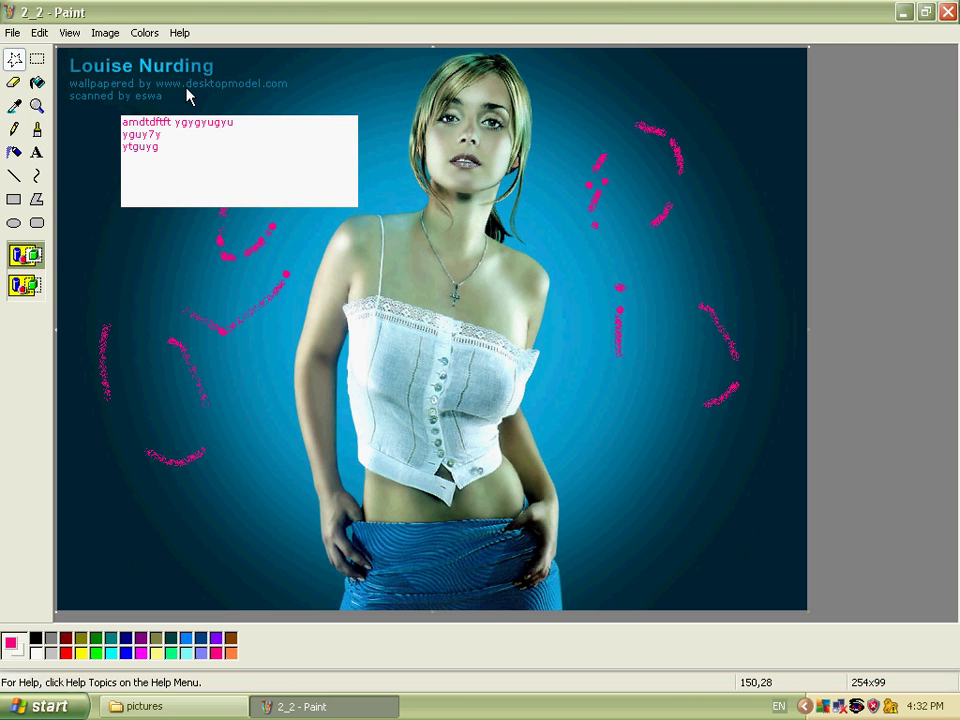
pyautogui.moveTo(105, 241)
pyautogui.mouseDown()
pyautogui.moveTo(225, 317)
pyautogui.moveTo(222, 325)
pyautogui.mouseUp()
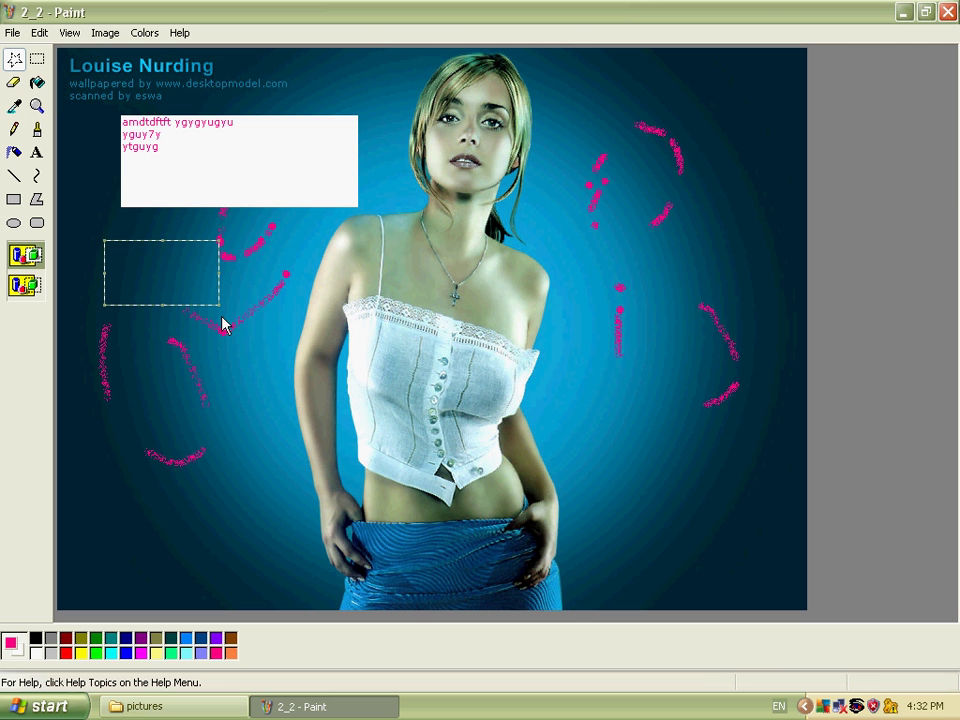
pyautogui.click(37, 82)
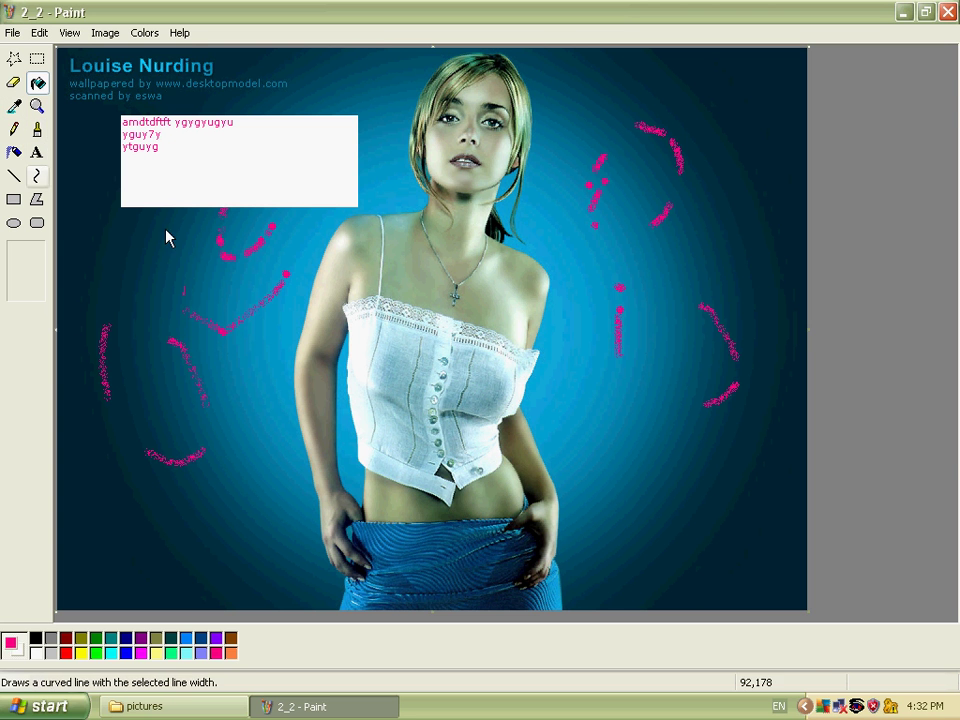
# Step: Paint bright green Brush strokes on the background at both sides of the woman and two short ones beside the top of her head
pyautogui.click(96, 652)
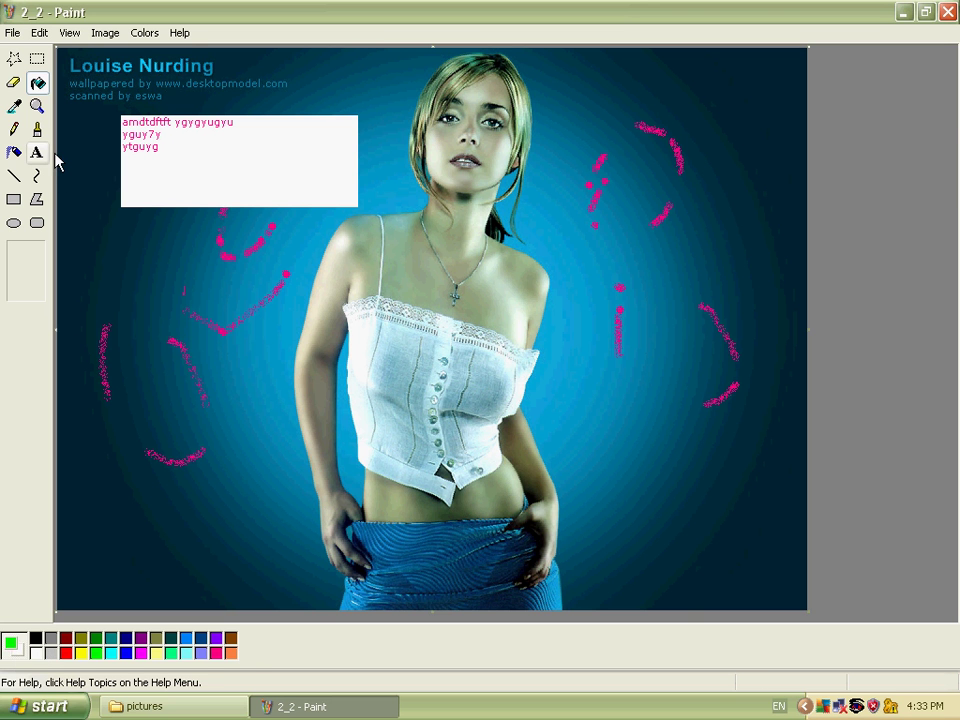
pyautogui.click(37, 129)
pyautogui.click(136, 224)
pyautogui.moveTo(136, 224)
pyautogui.mouseDown()
pyautogui.moveTo(210, 308)
pyautogui.moveTo(205, 368)
pyautogui.mouseUp()
pyautogui.click(628, 253)
pyautogui.moveTo(640, 291)
pyautogui.mouseDown()
pyautogui.moveTo(691, 367)
pyautogui.moveTo(699, 245)
pyautogui.moveTo(662, 277)
pyautogui.moveTo(684, 316)
pyautogui.mouseUp()
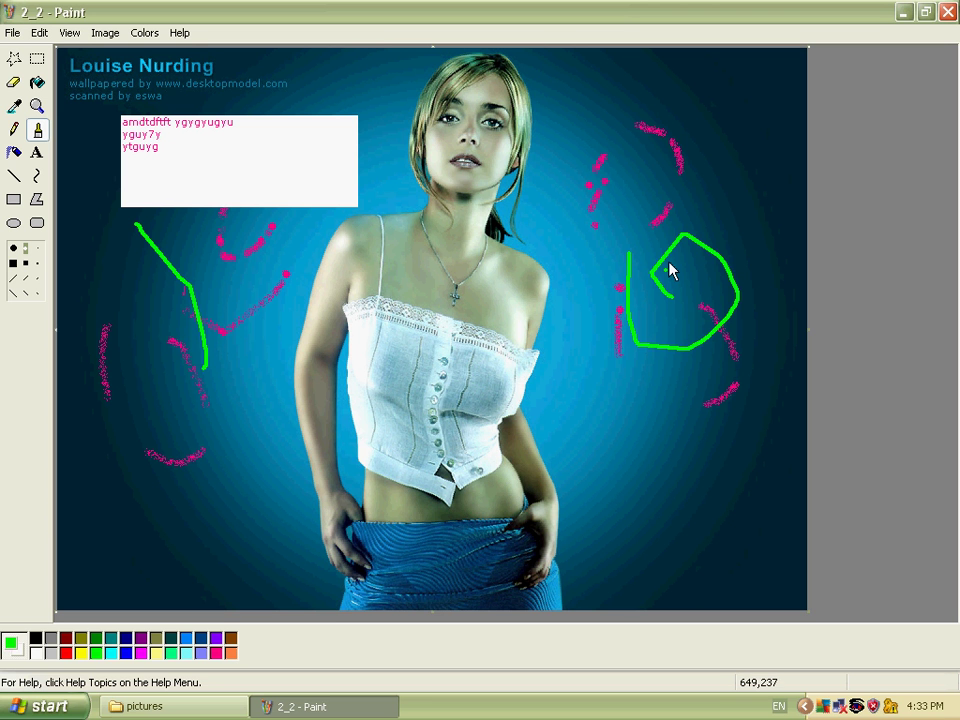
pyautogui.moveTo(583, 177); pyautogui.dragTo(760, 119)
pyautogui.click(632, 197)
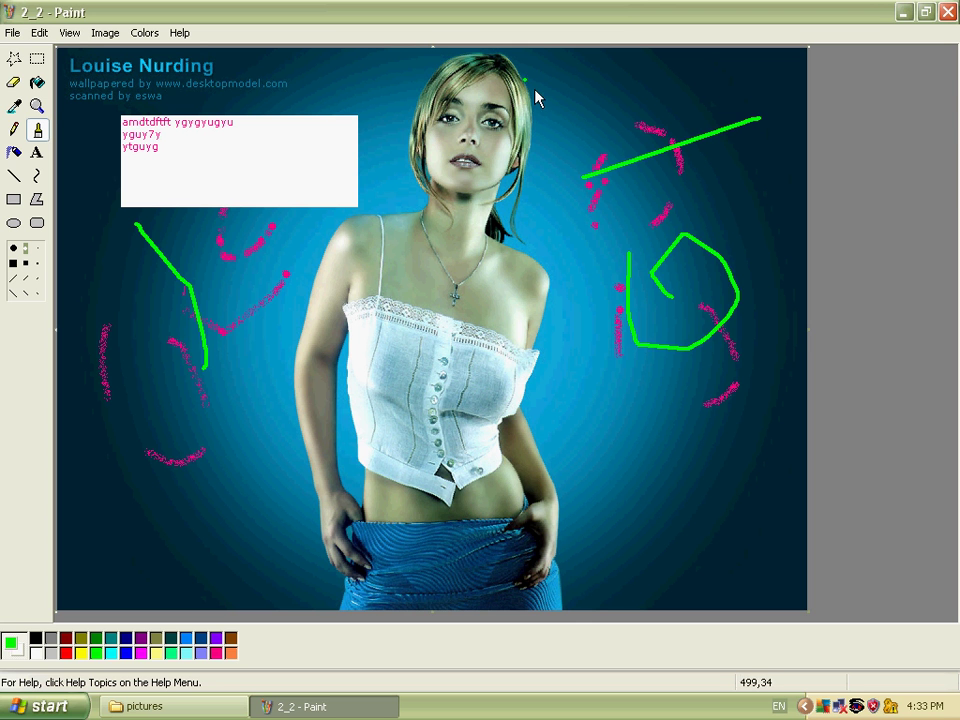
pyautogui.moveTo(537, 100); pyautogui.dragTo(556, 77)
pyautogui.moveTo(427, 66); pyautogui.dragTo(443, 90)
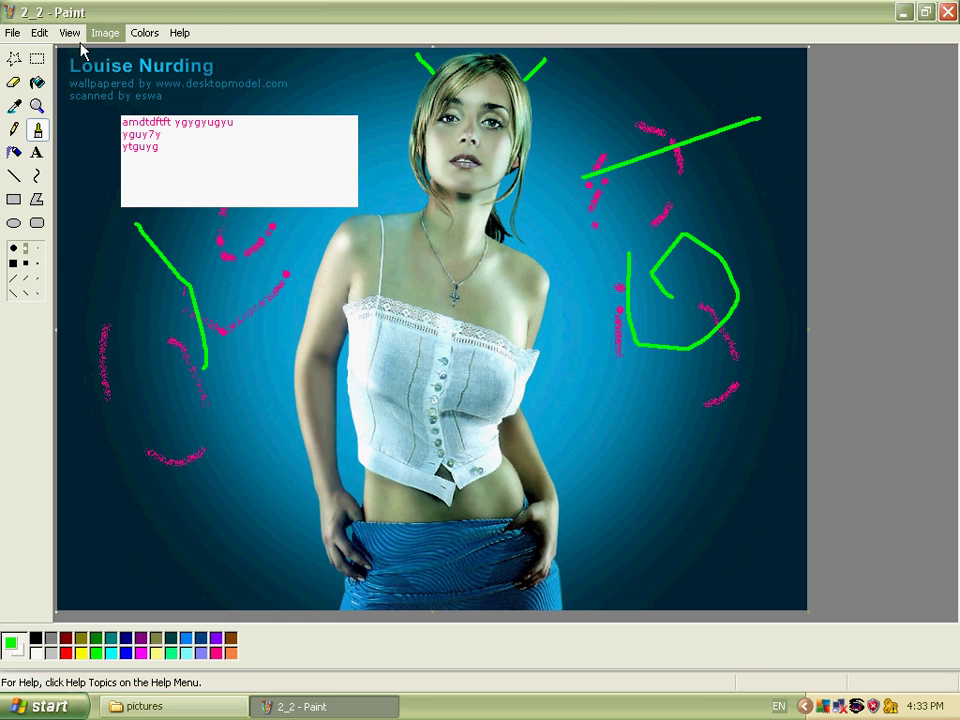
# Step: Save the edited picture to the Desktop as a JPEG file named 123
pyautogui.click(18, 32)
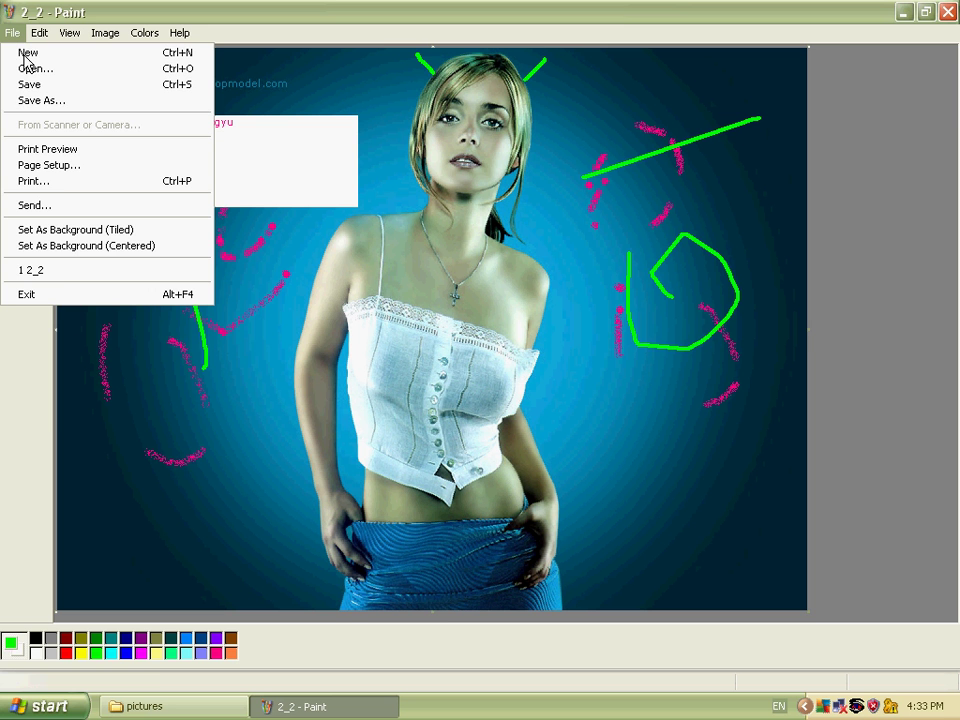
pyautogui.click(37, 101)
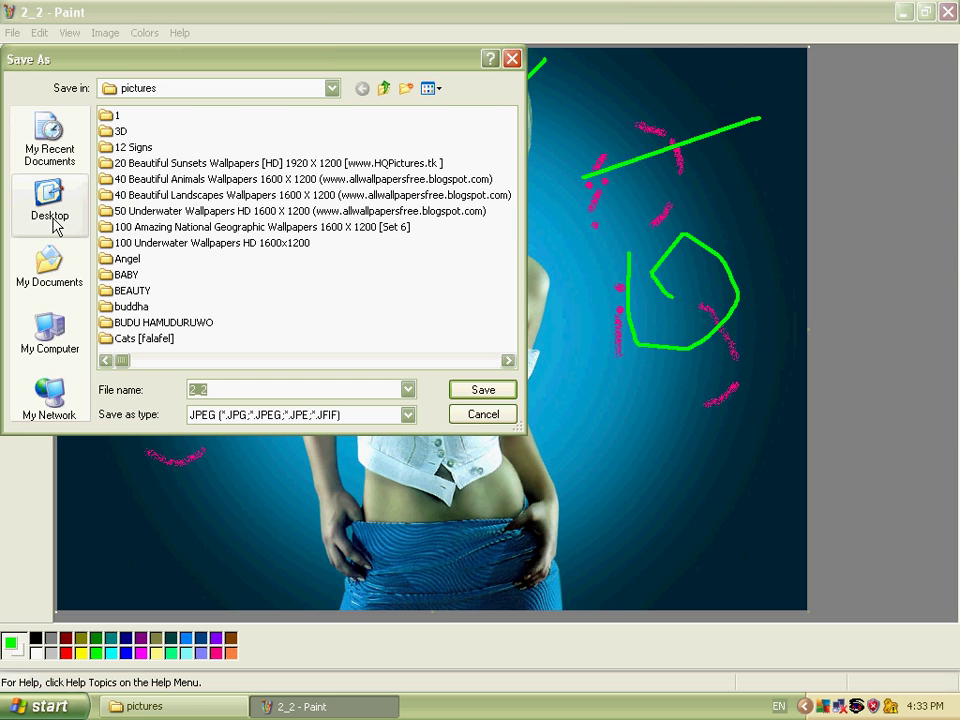
pyautogui.click(52, 218)
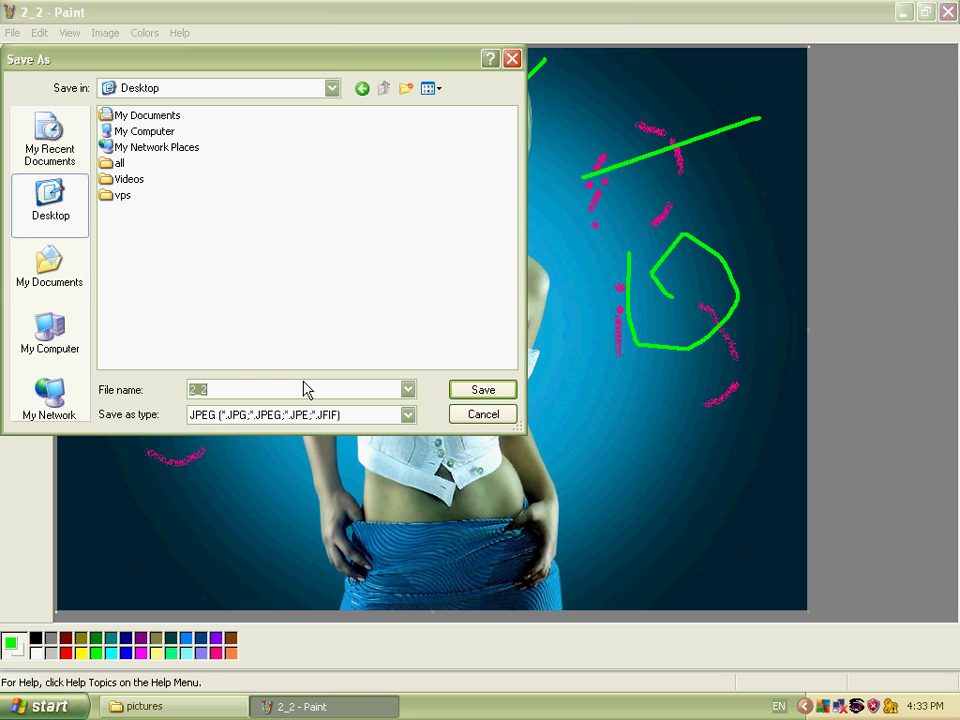
pyautogui.click(315, 414)
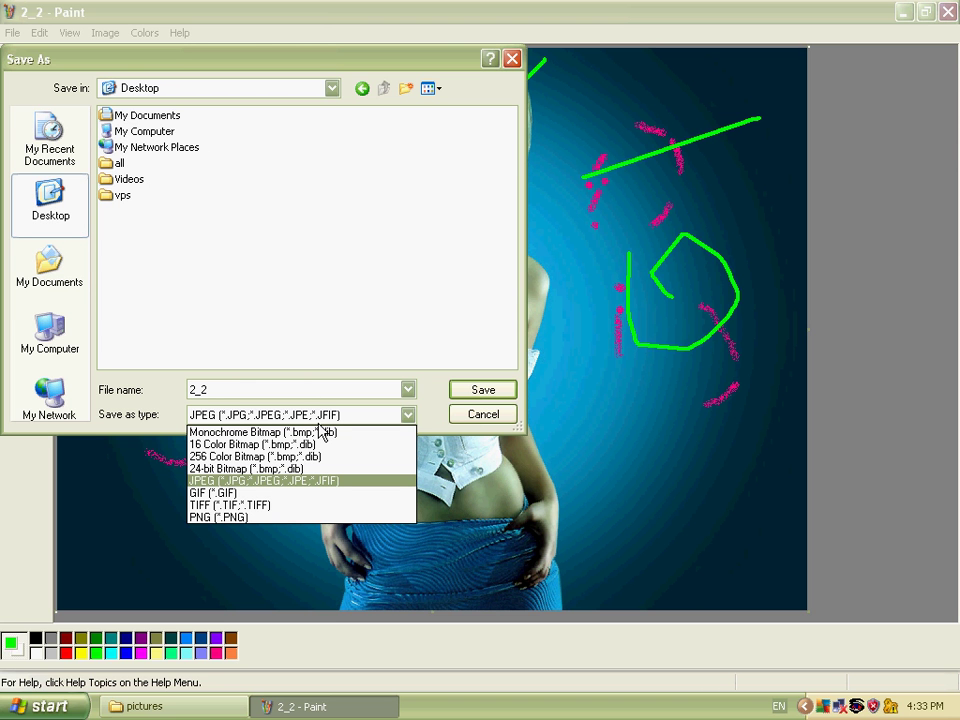
pyautogui.click(297, 489)
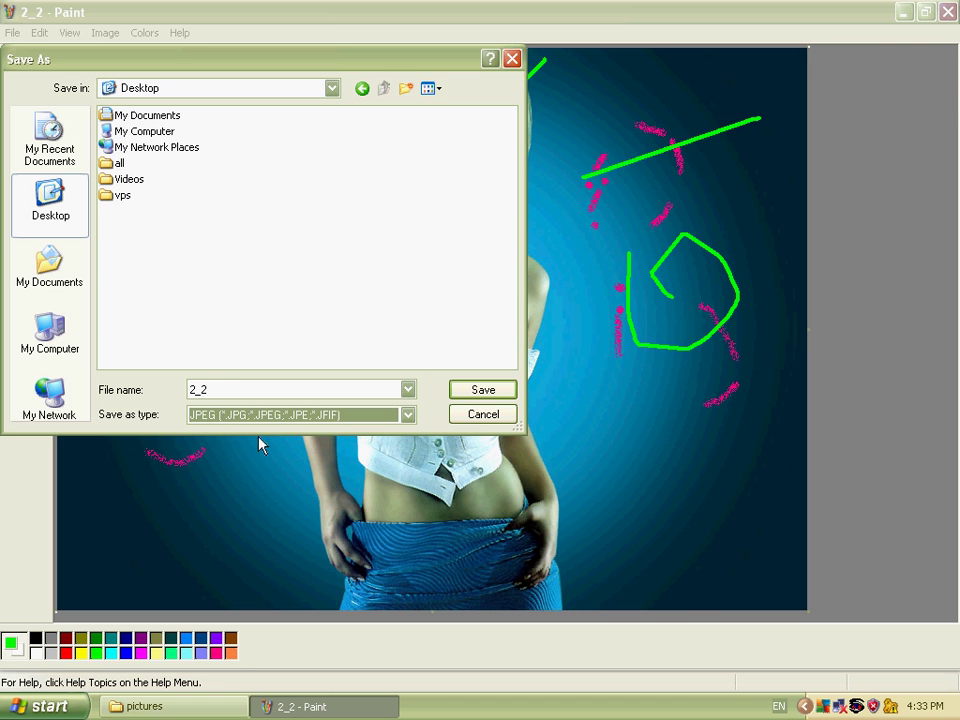
pyautogui.hotkey('shift', 'Tab')
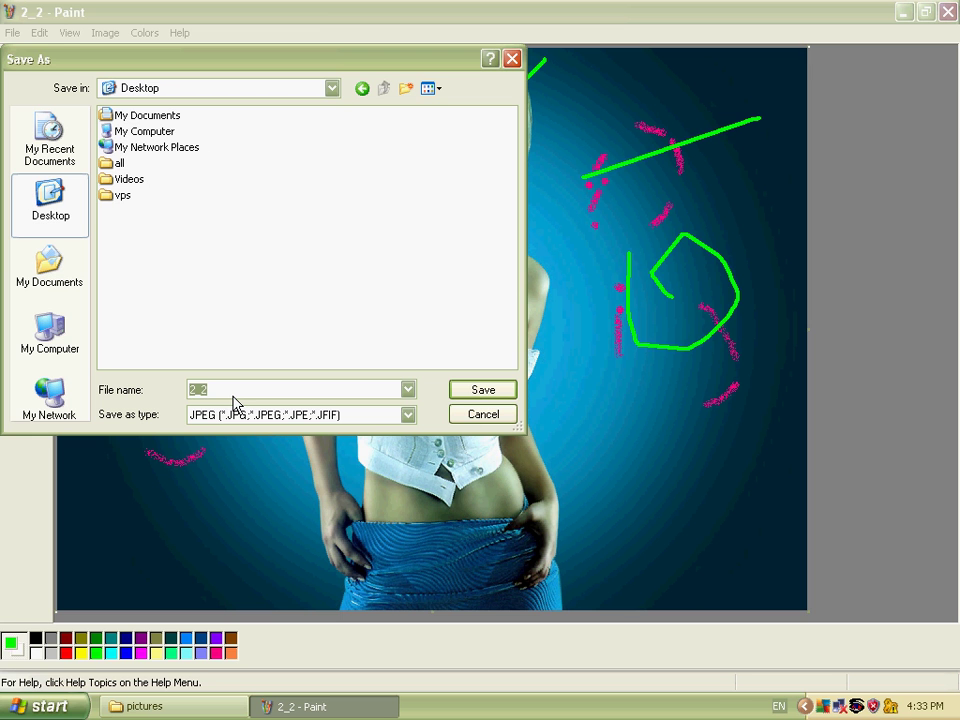
pyautogui.write('123')
pyautogui.click(474, 392)
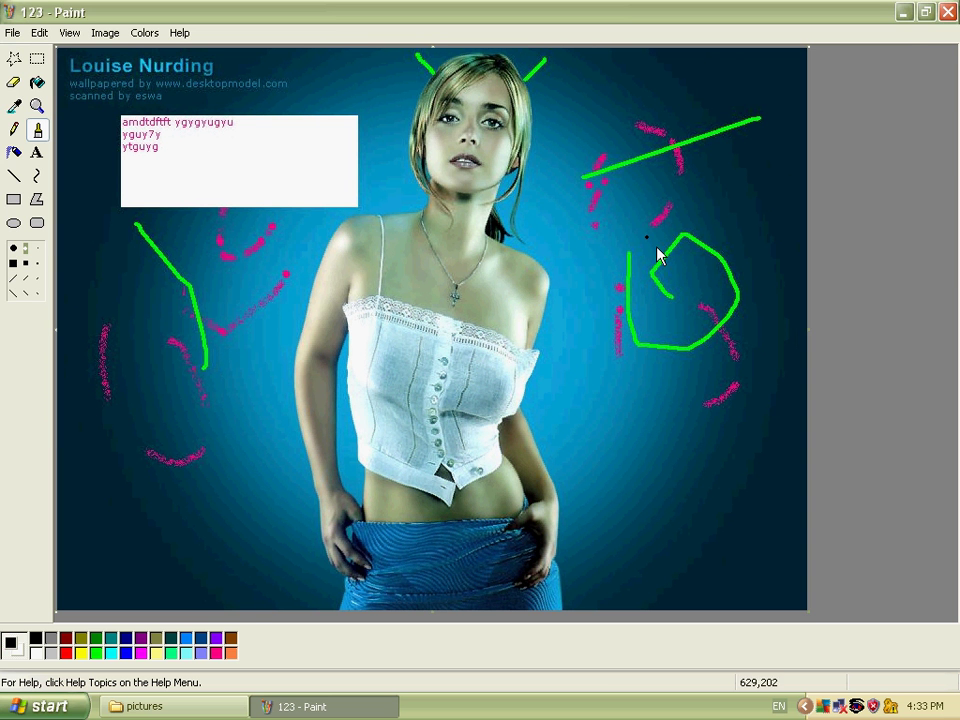
# Step: Minimize the open windows, view the saved 123 picture from the desktop, and close the viewer
pyautogui.click(903, 12)
pyautogui.click(903, 12)
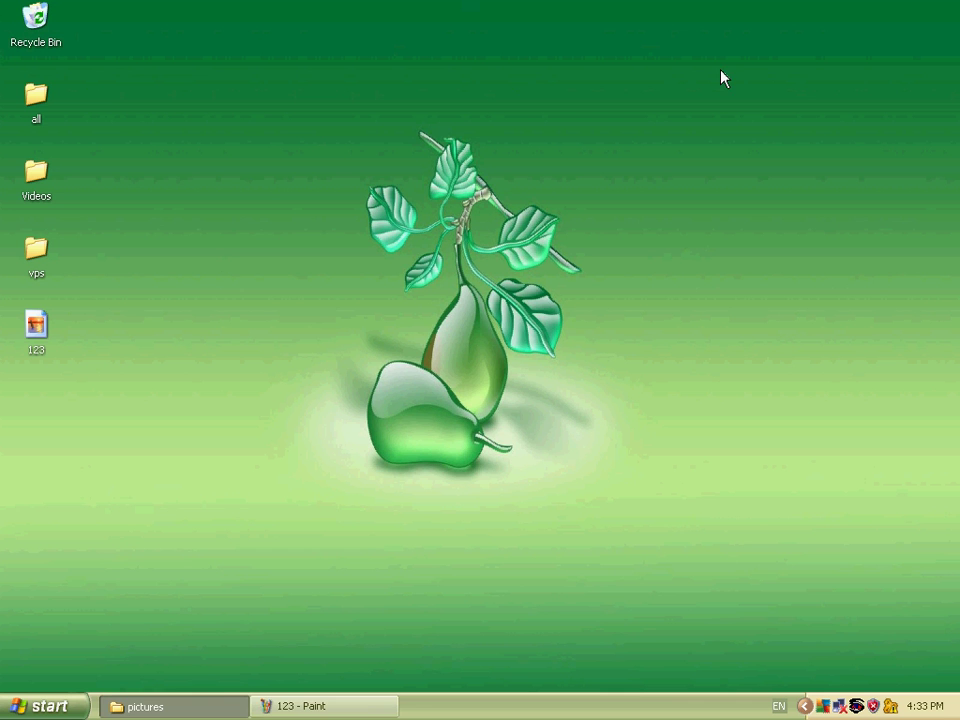
pyautogui.doubleClick(50, 342)
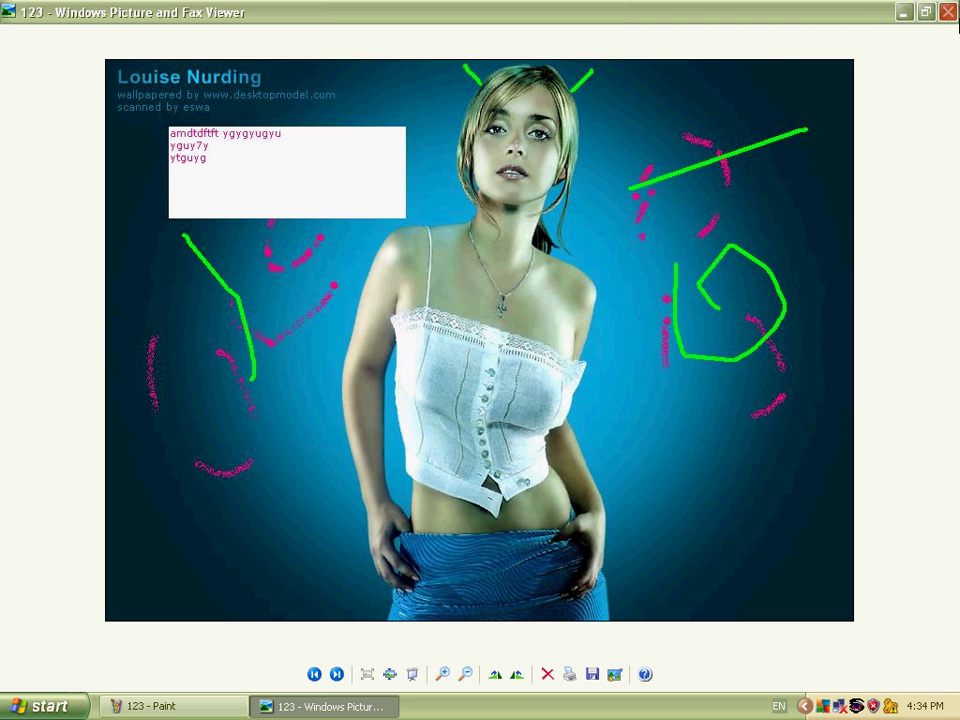
pyautogui.click(950, 14)
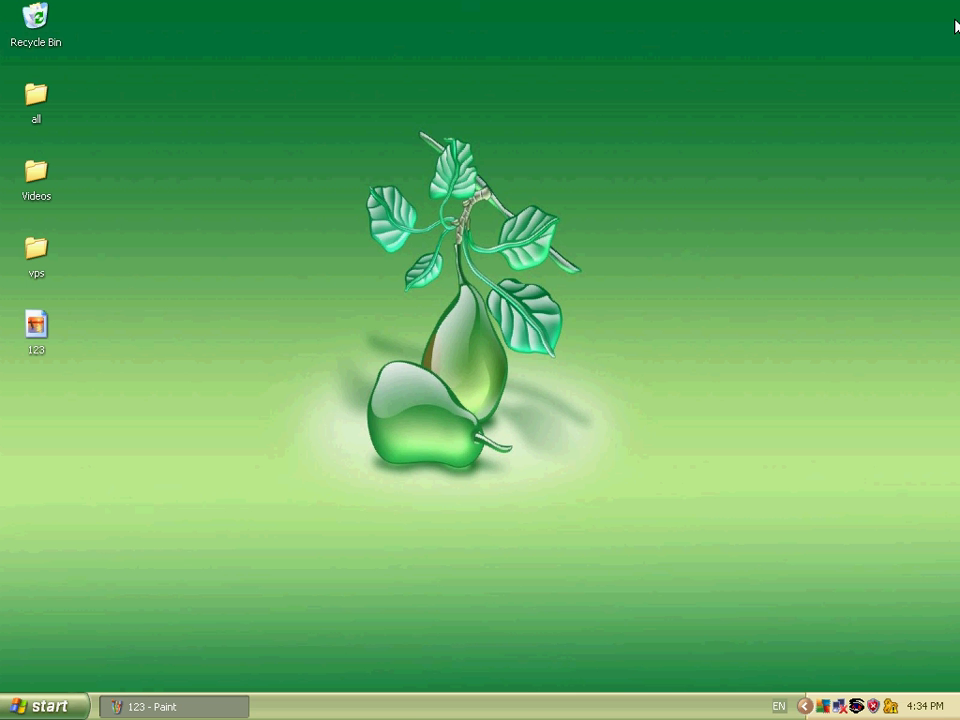